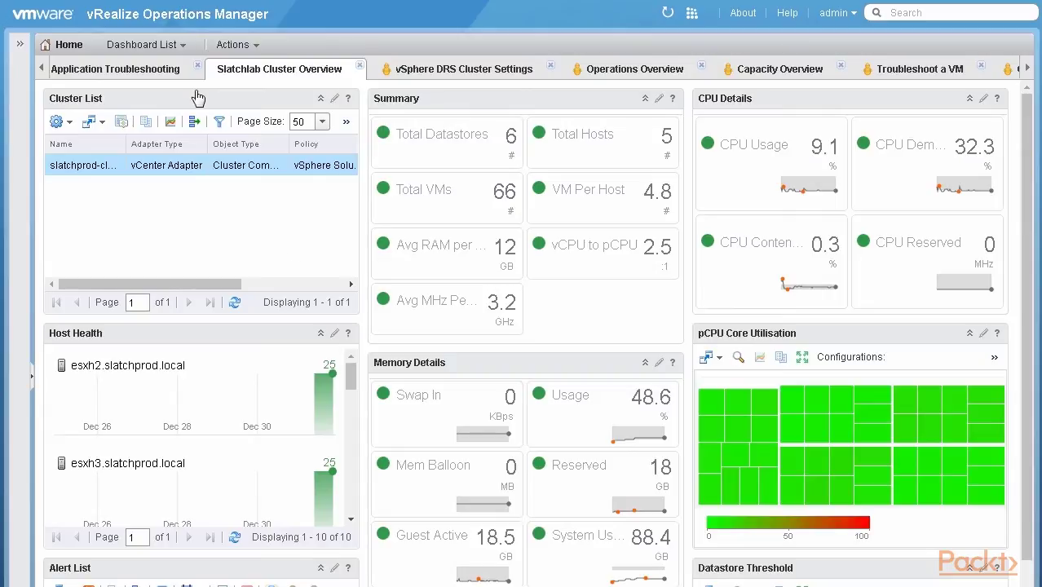
# - View the vCloud Air Cloud Utilization dashboard and return to the Slatchlab Cluster Overview dashboard
pyautogui.click(154, 49)
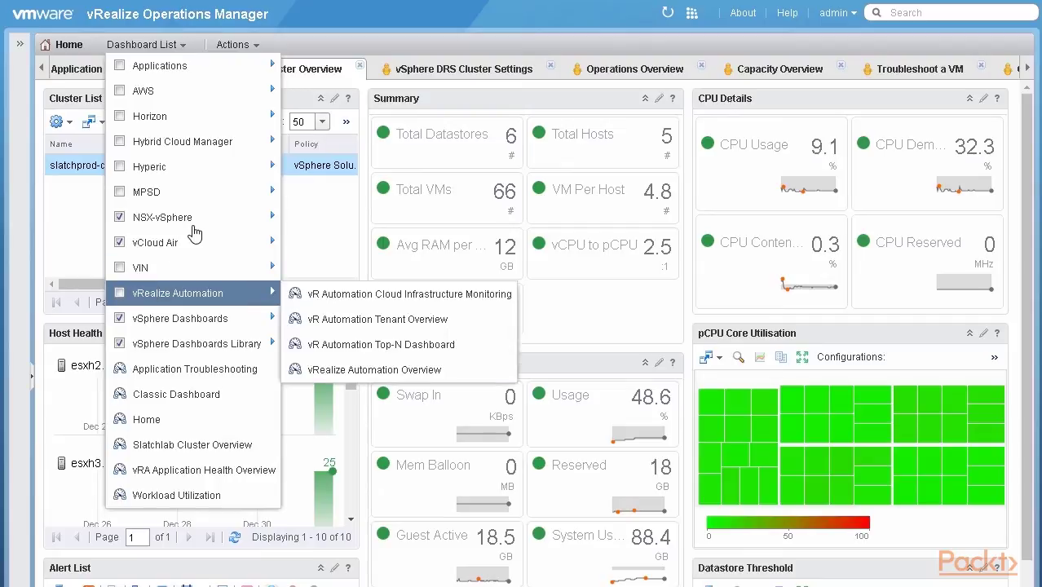
pyautogui.moveTo(201, 248)
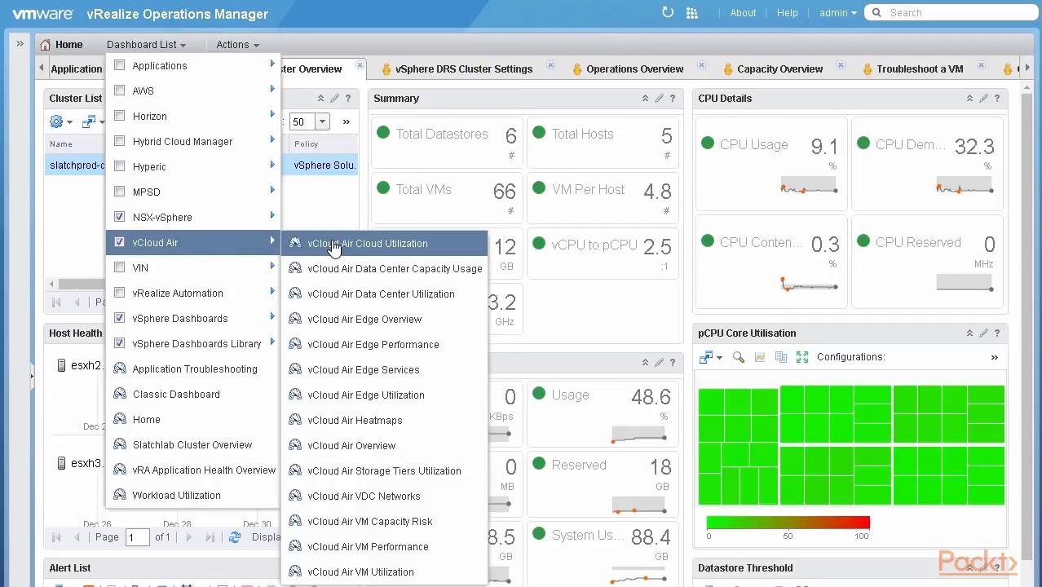
pyautogui.click(320, 245)
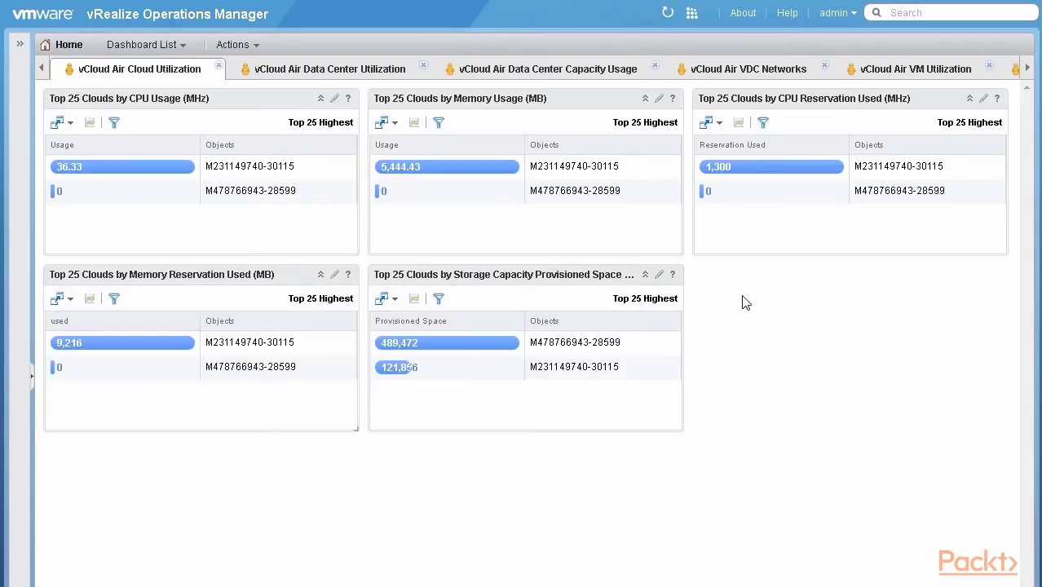
pyautogui.click(152, 45)
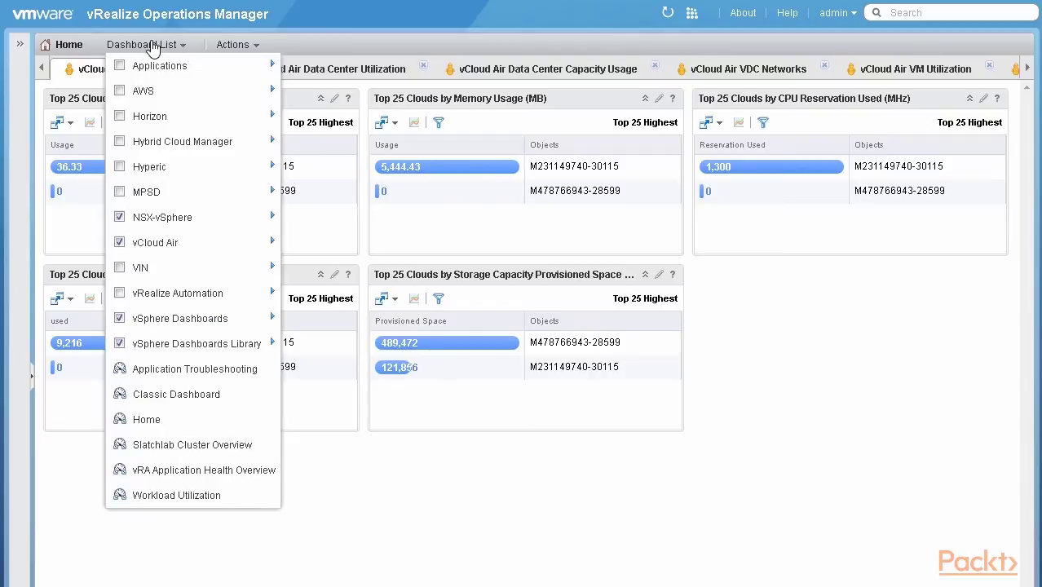
pyautogui.click(184, 449)
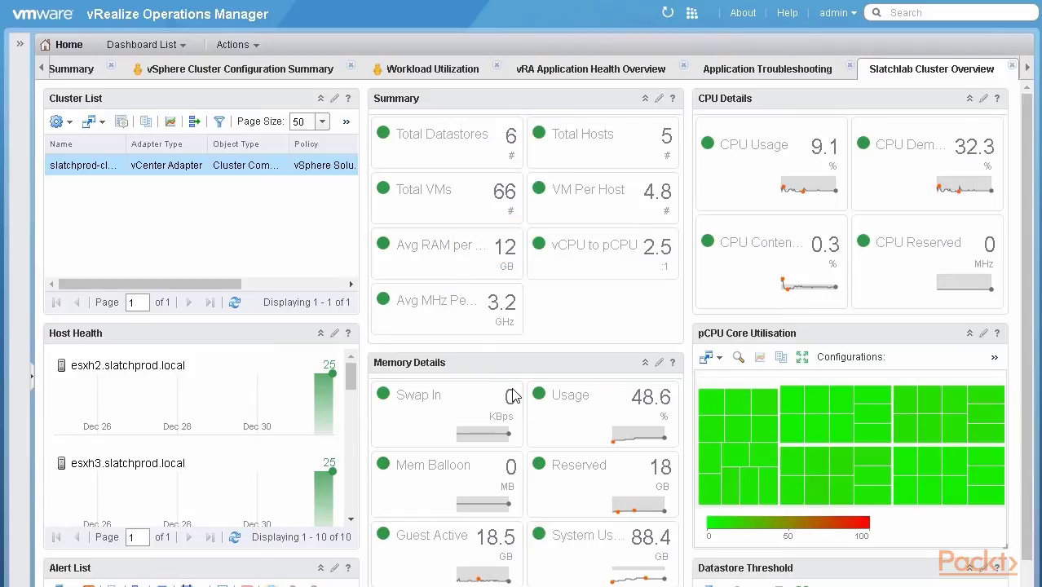
# - Examine the Application Troubleshooting dashboard's topology graph and availability charts, and open the vRA Application Health Overview dashboard
pyautogui.click(792, 80)
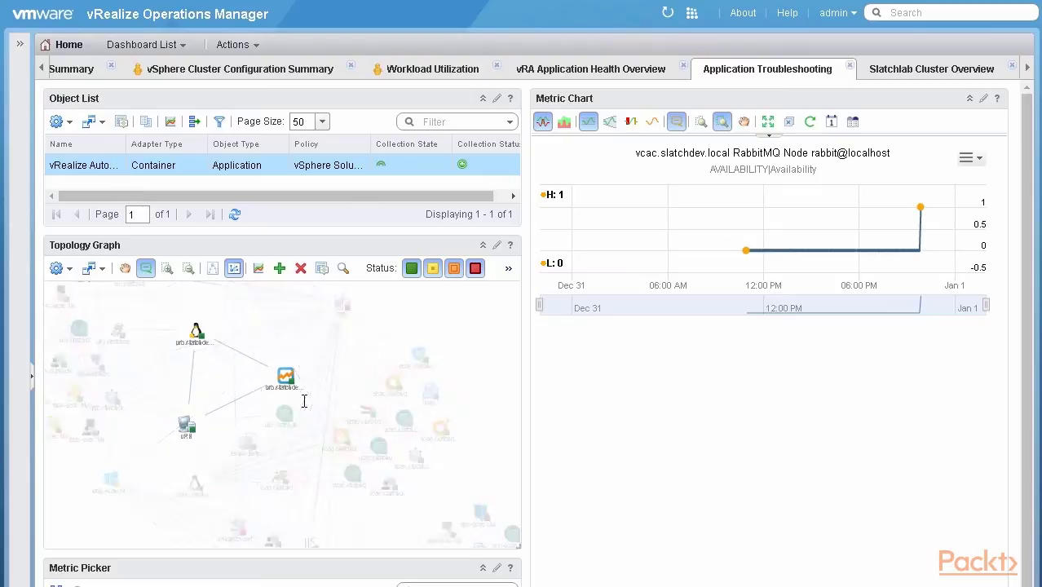
pyautogui.moveTo(366, 417)
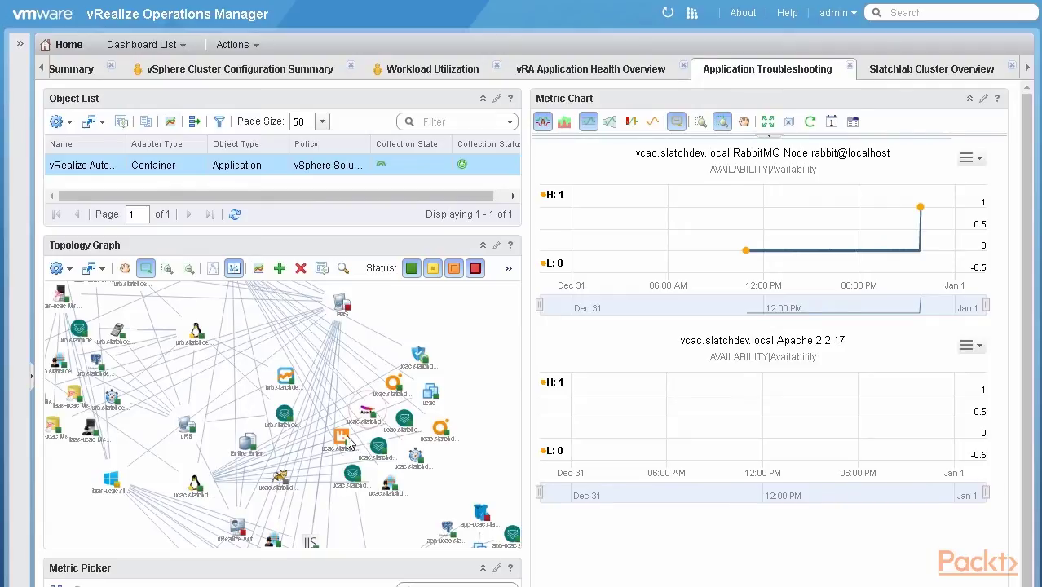
pyautogui.scroll(-2, 349, 440)
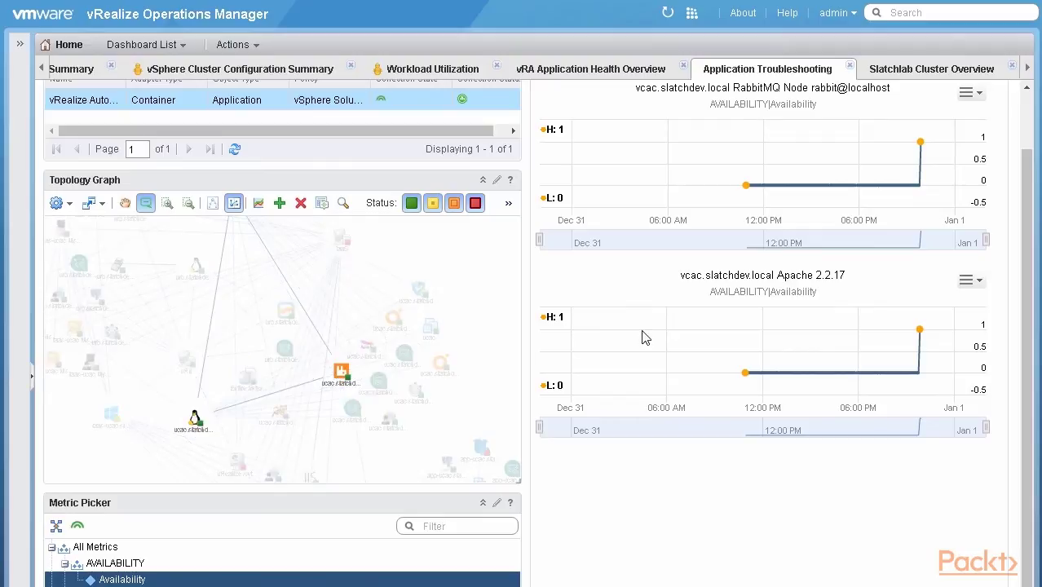
pyautogui.click(603, 73)
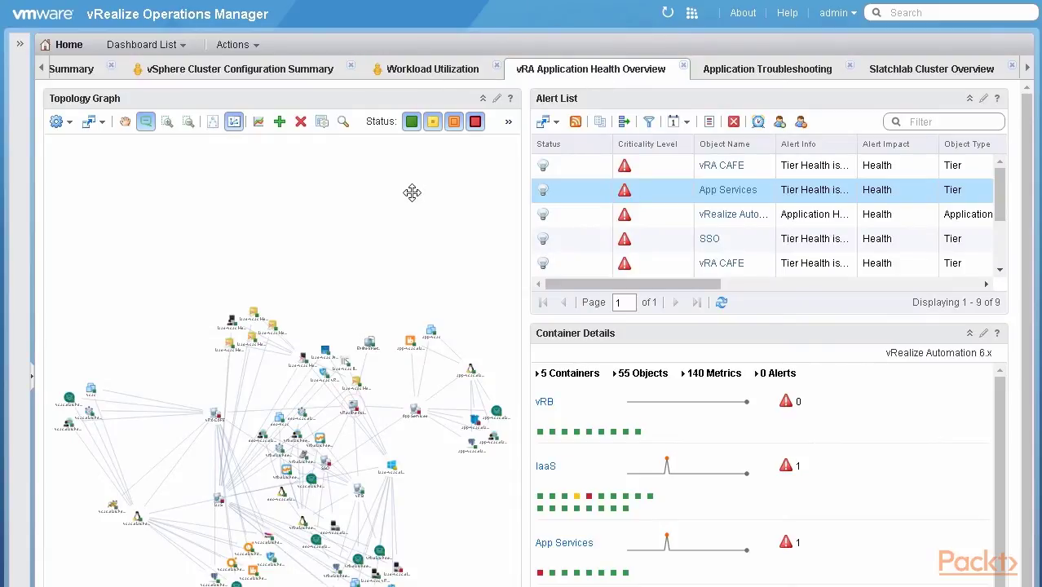
# - View the vSphere DRS Cluster Settings dashboard and the Operations Overview dashboard, including its cluster uptime widget
pyautogui.click(1026, 70)
pyautogui.click(1023, 72)
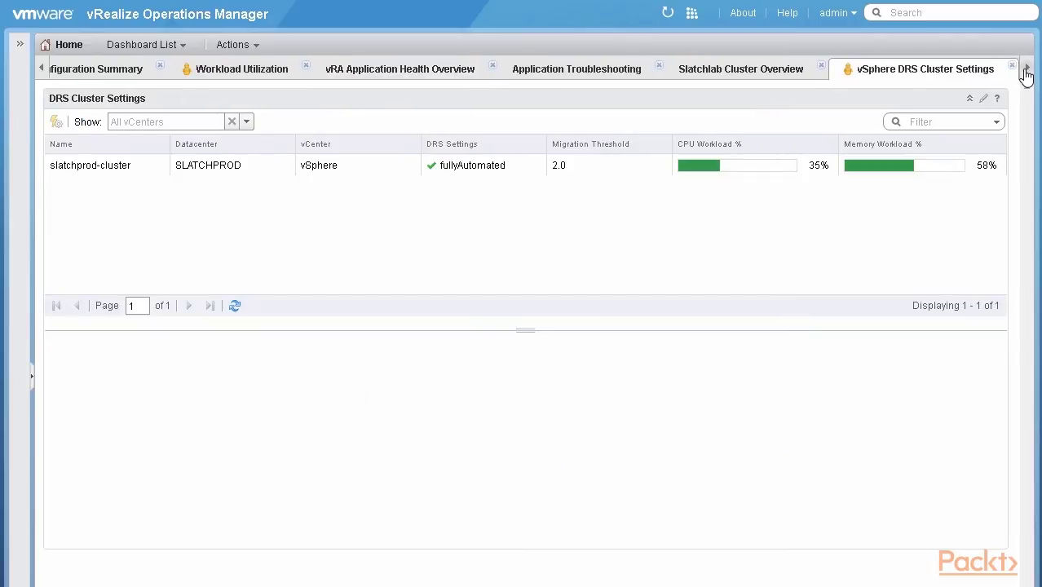
pyautogui.click(1025, 72)
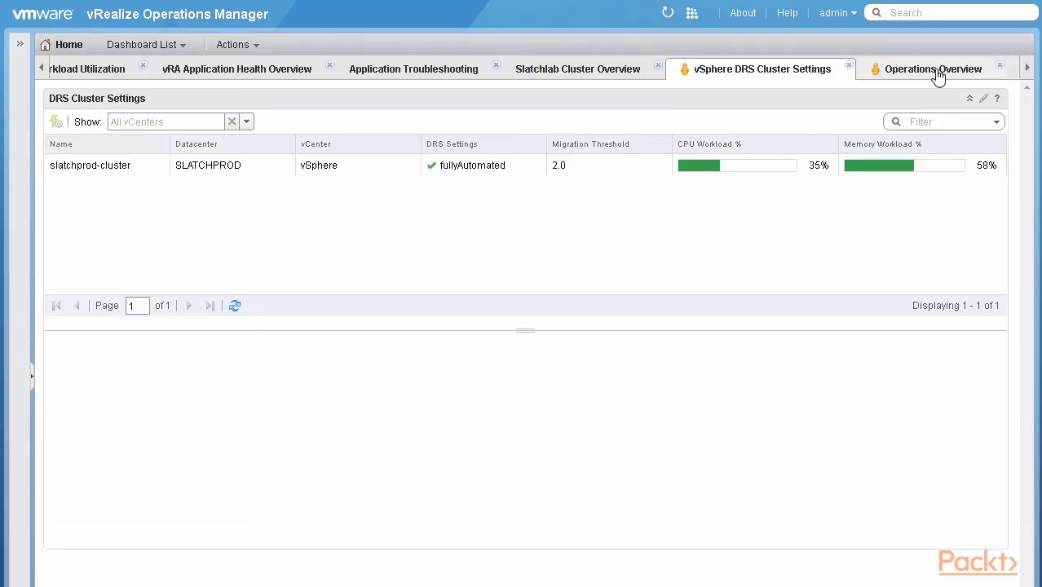
pyautogui.click(935, 71)
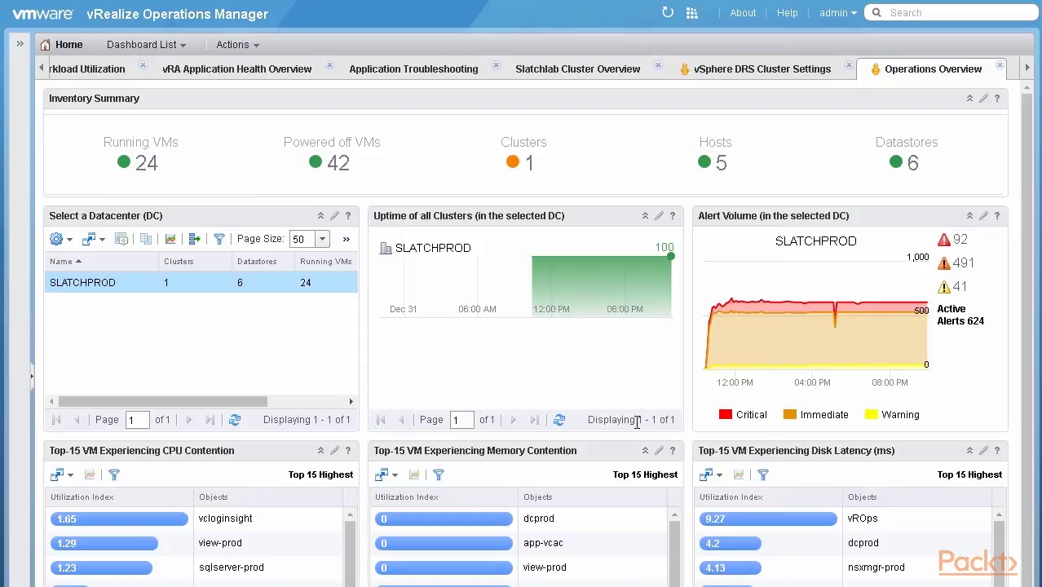
pyautogui.click(645, 217)
pyautogui.click(645, 219)
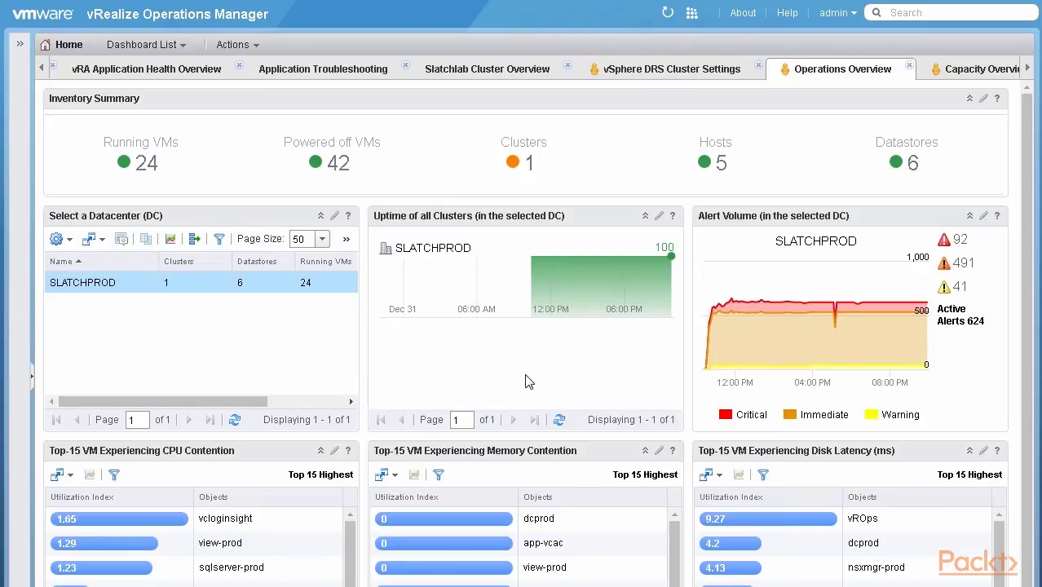
# - Start creating a new dashboard named "Demo" and display the list of available widgets
pyautogui.click(250, 49)
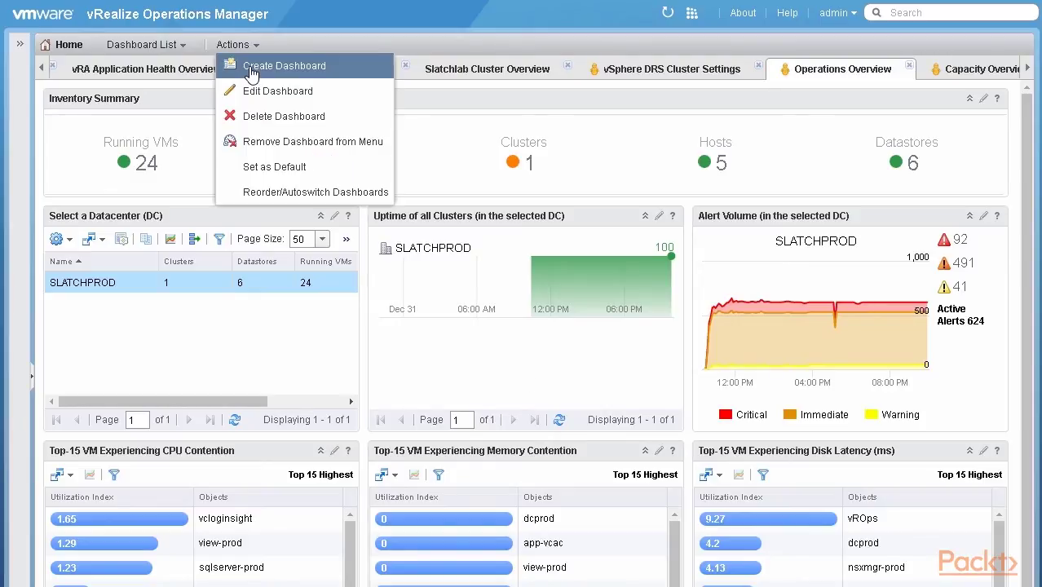
pyautogui.click(247, 63)
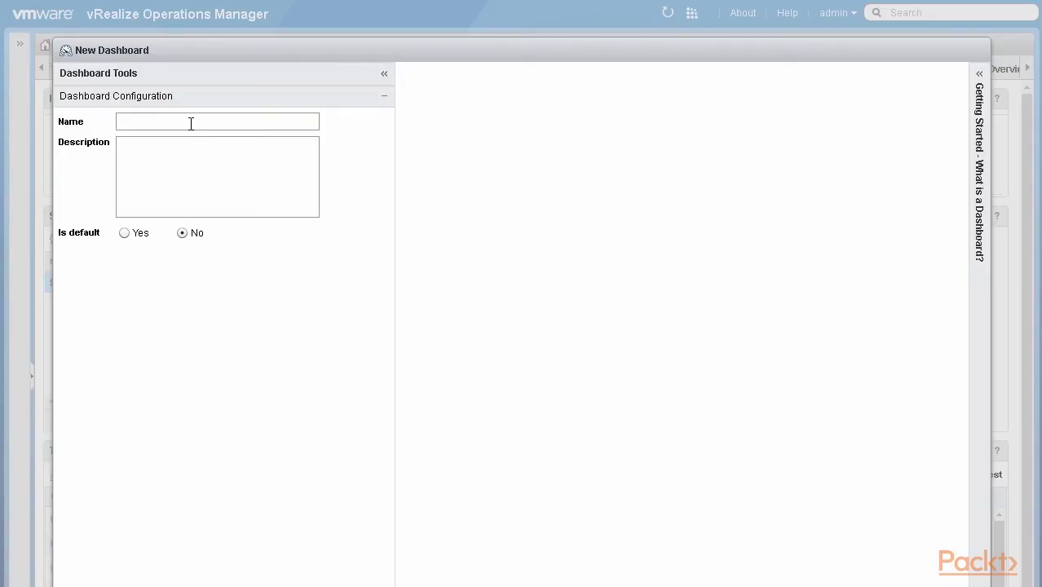
pyautogui.write('Demo')
pyautogui.click(121, 578)
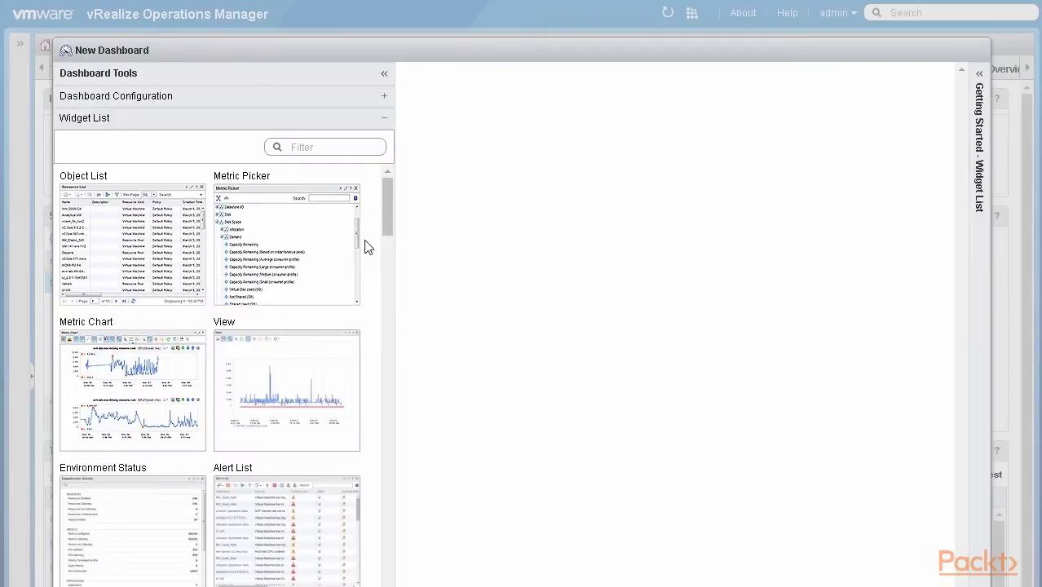
# - Browse the available widgets and try to place a Metric Picker widget on the new dashboard
pyautogui.scroll(-9, 388, 212)
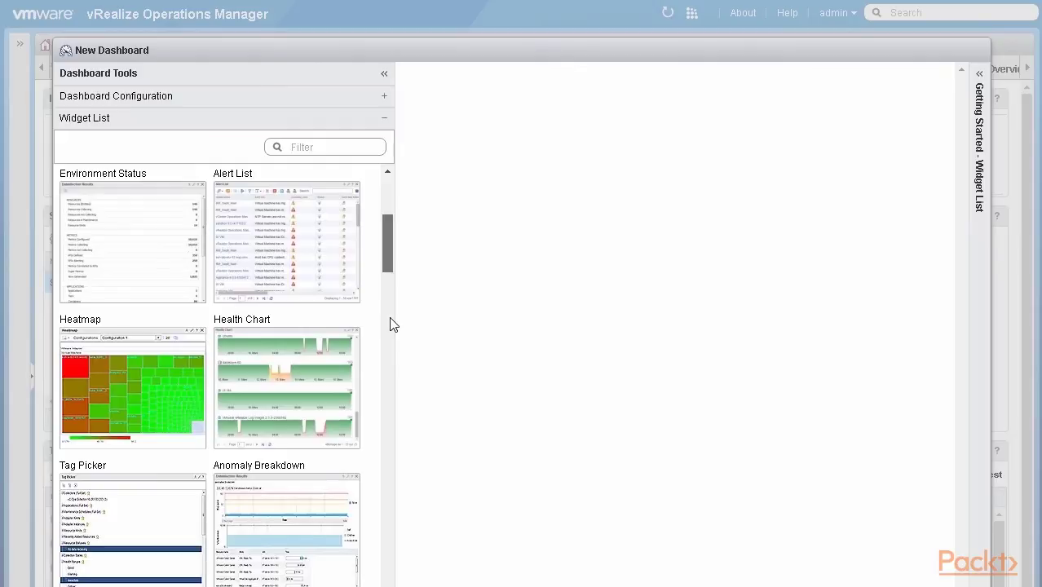
pyautogui.scroll(-10, 391, 326)
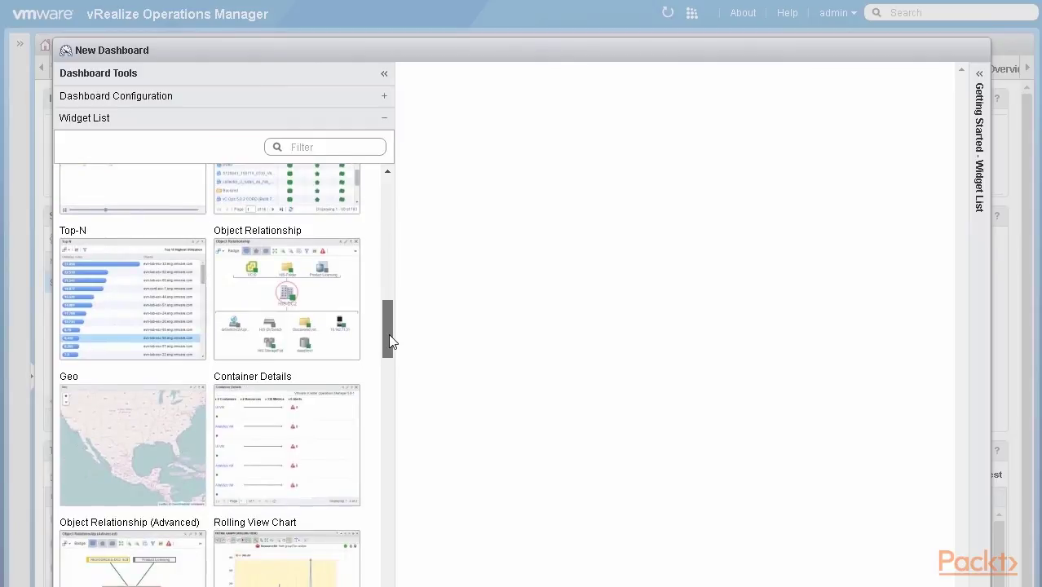
pyautogui.scroll(-1, 388, 191)
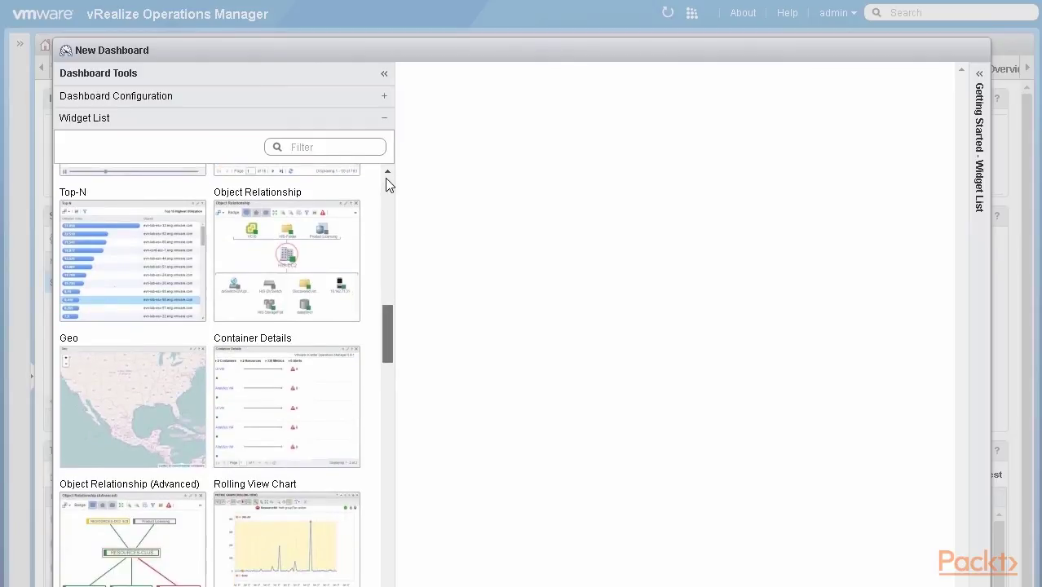
pyautogui.scroll(20, 387, 179)
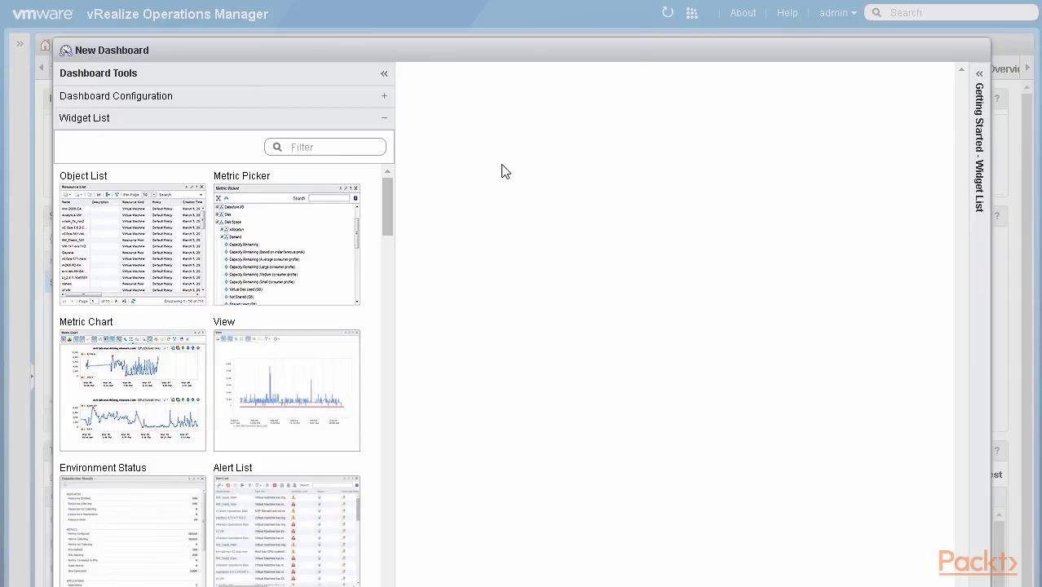
pyautogui.moveTo(501, 171); pyautogui.dragTo(602, 169)
pyautogui.moveTo(295, 263); pyautogui.dragTo(802, 184)
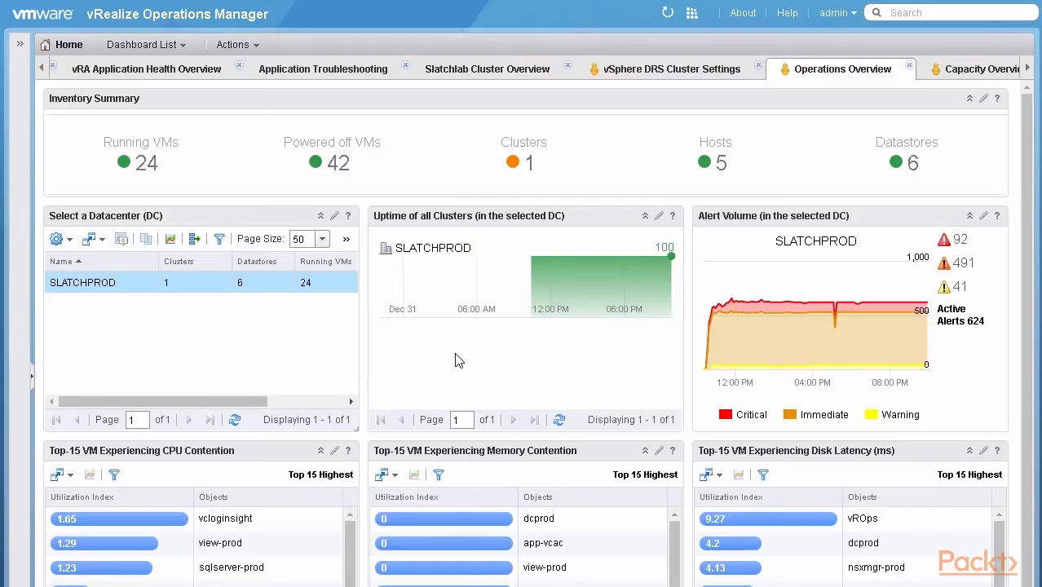
# - Open the Operations Overview dashboard for editing and examine the available widgets and the Inventory Summary widget's settings
pyautogui.click(246, 47)
pyautogui.click(240, 91)
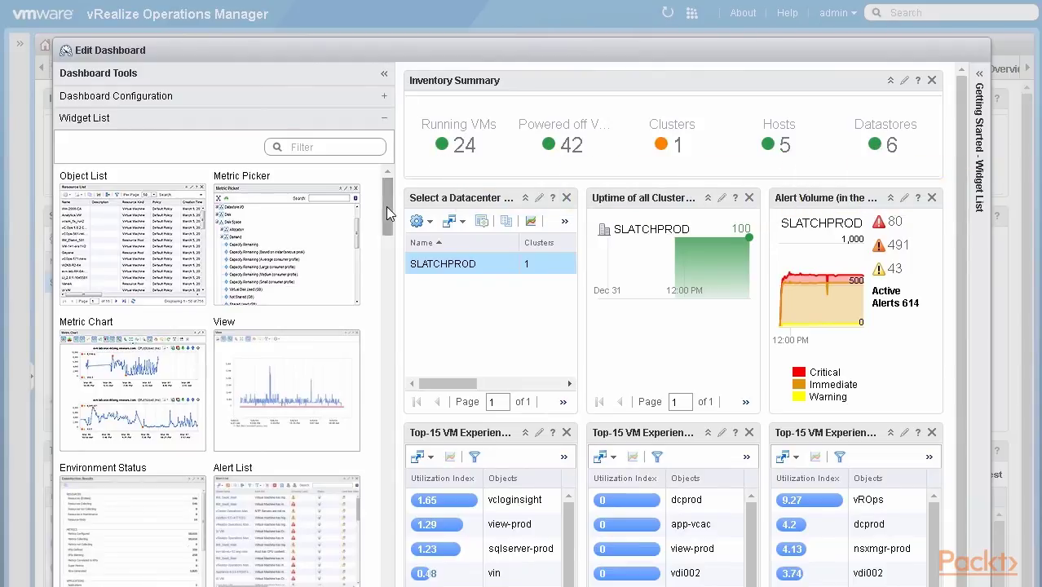
pyautogui.moveTo(385, 216); pyautogui.dragTo(384, 353)
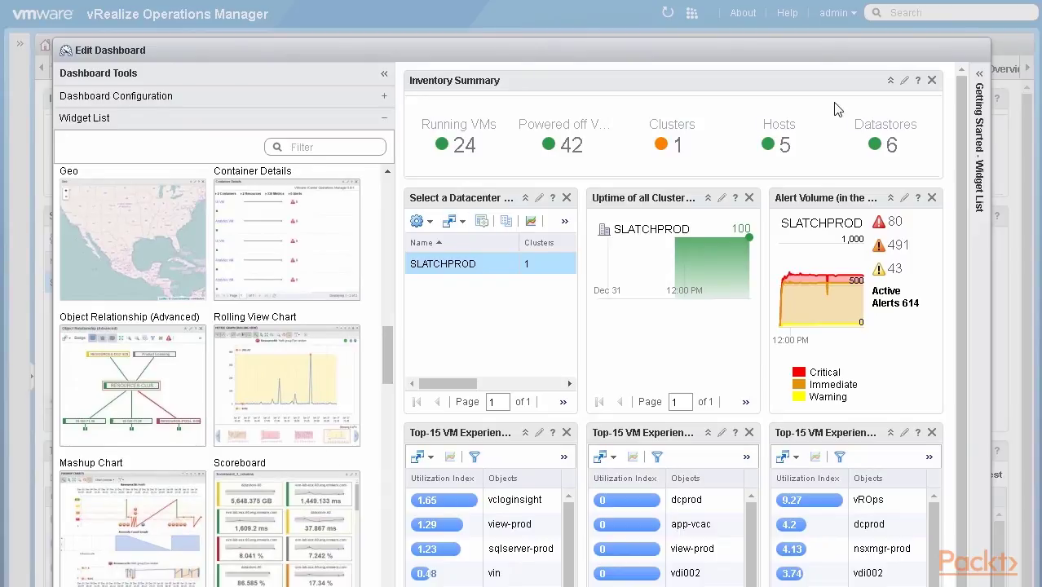
pyautogui.click(905, 82)
pyautogui.scroll(5, 387, 197)
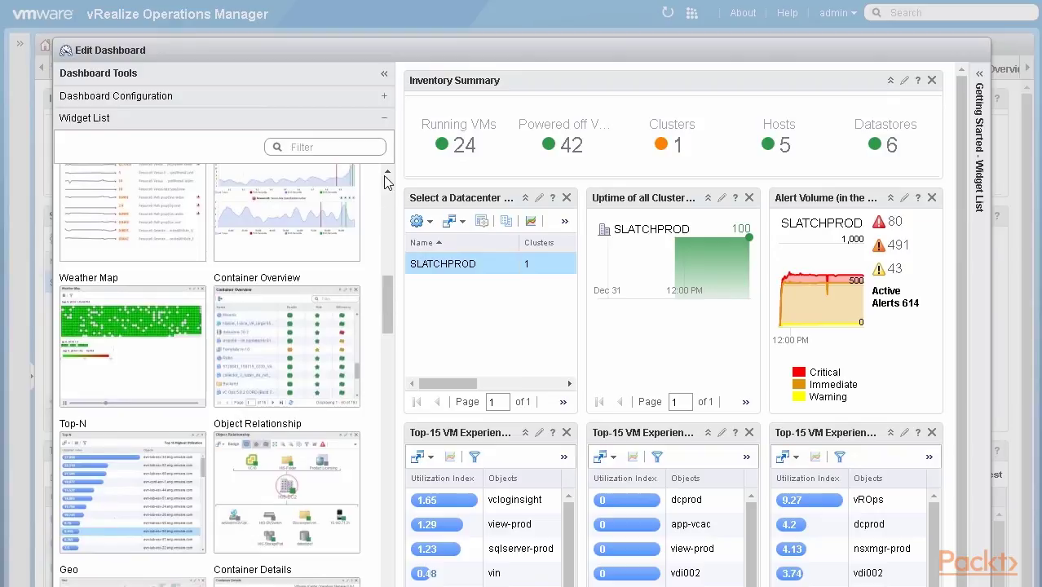
pyautogui.scroll(5, 388, 195)
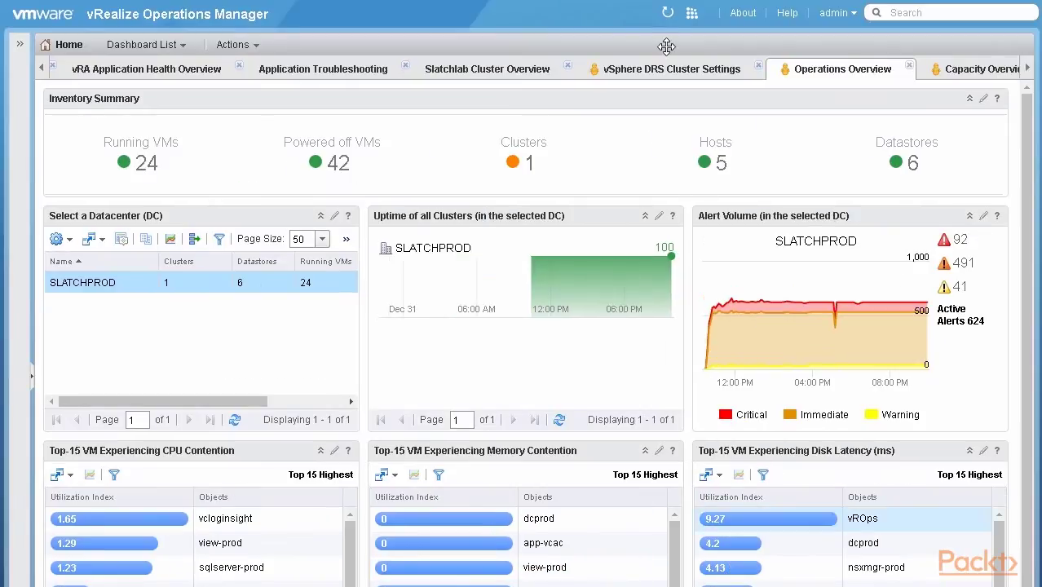
# - Open the Capacity Overview dashboard for editing and look through the widgets that can be added
pyautogui.click(986, 73)
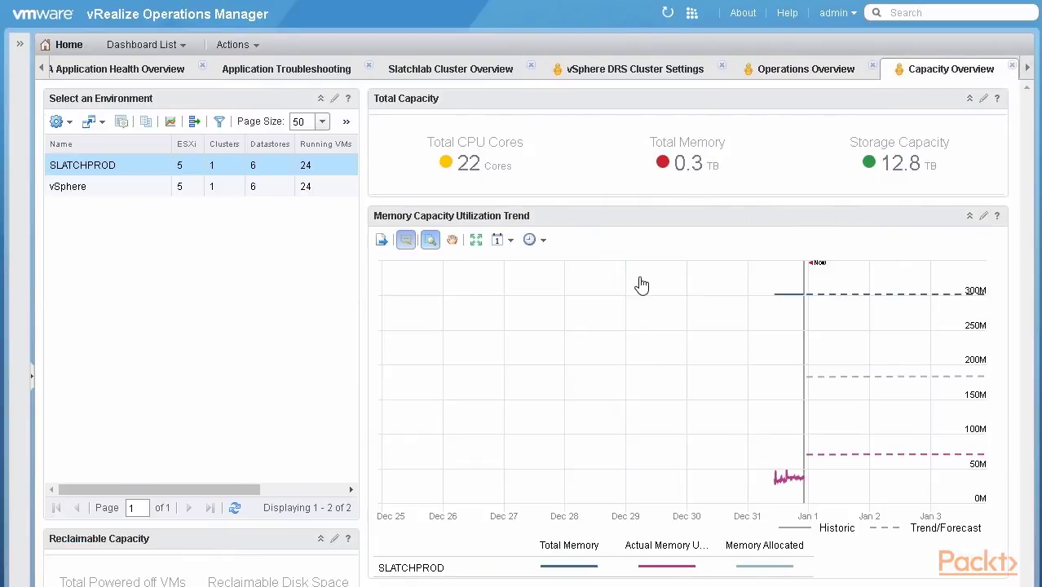
pyautogui.moveTo(642, 284)
pyautogui.click(235, 45)
pyautogui.click(238, 88)
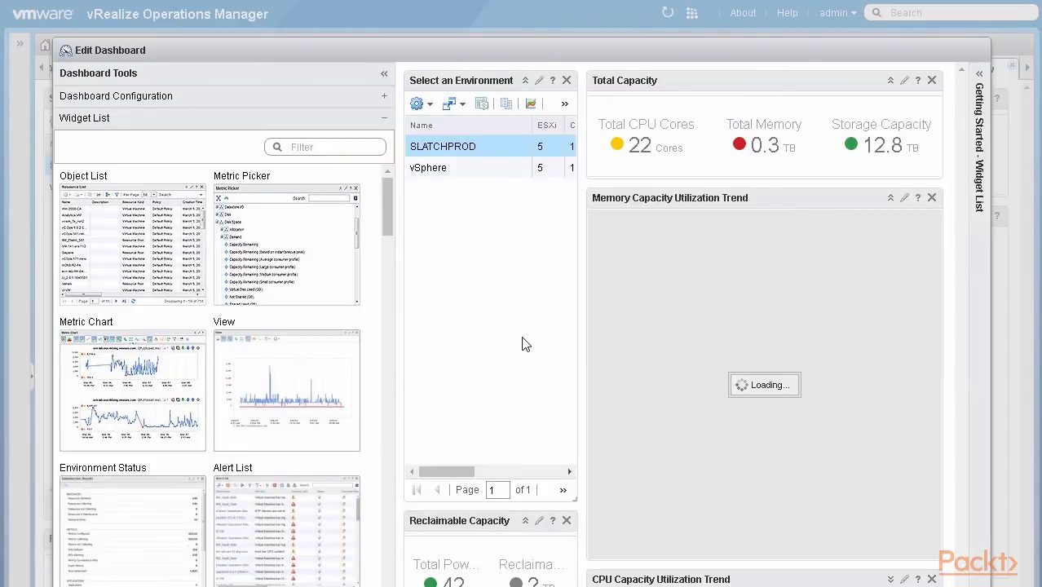
pyautogui.click(505, 104)
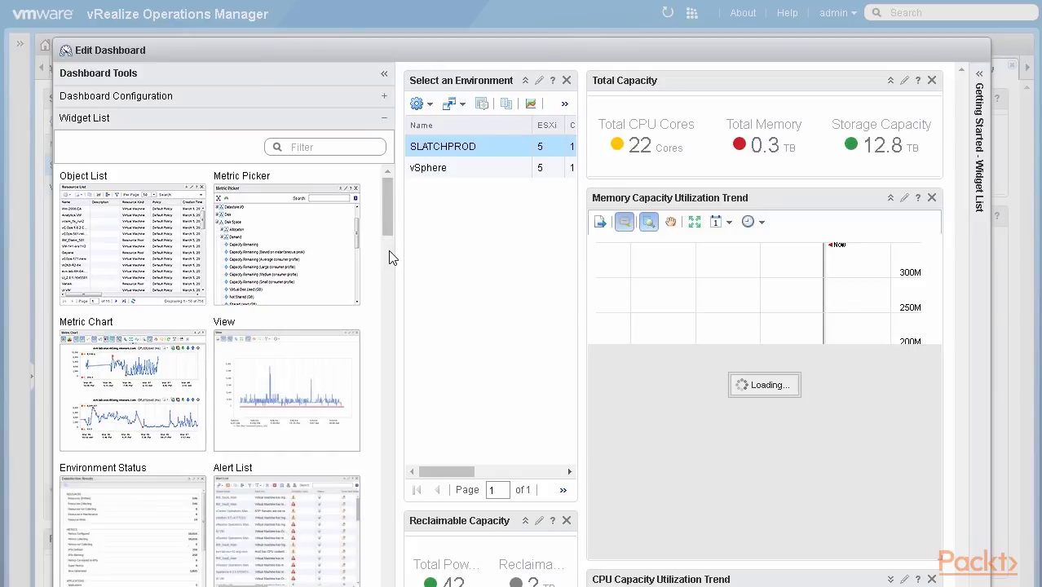
pyautogui.scroll(-5, 383, 274)
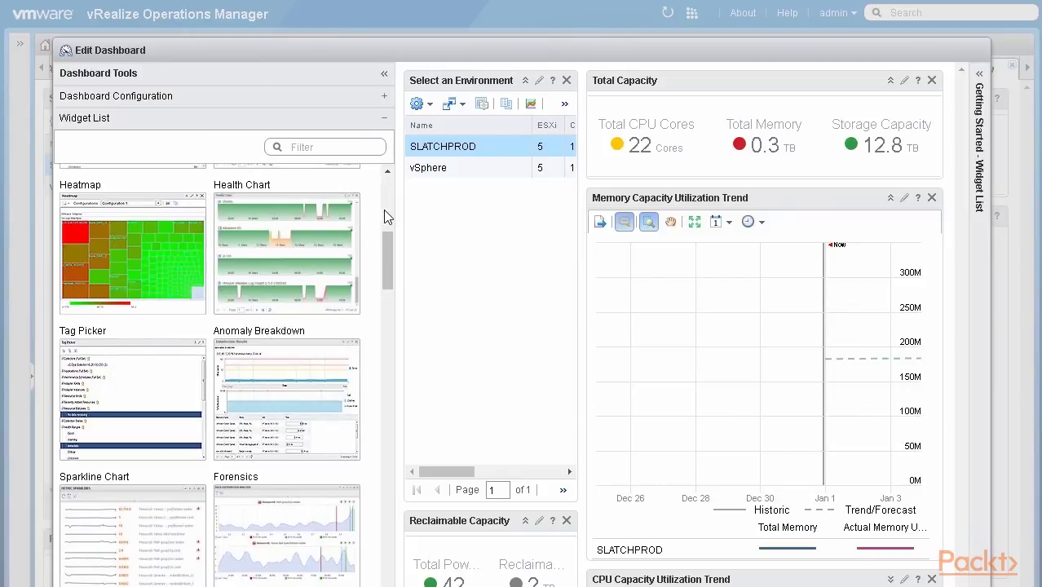
pyautogui.scroll(5, 387, 216)
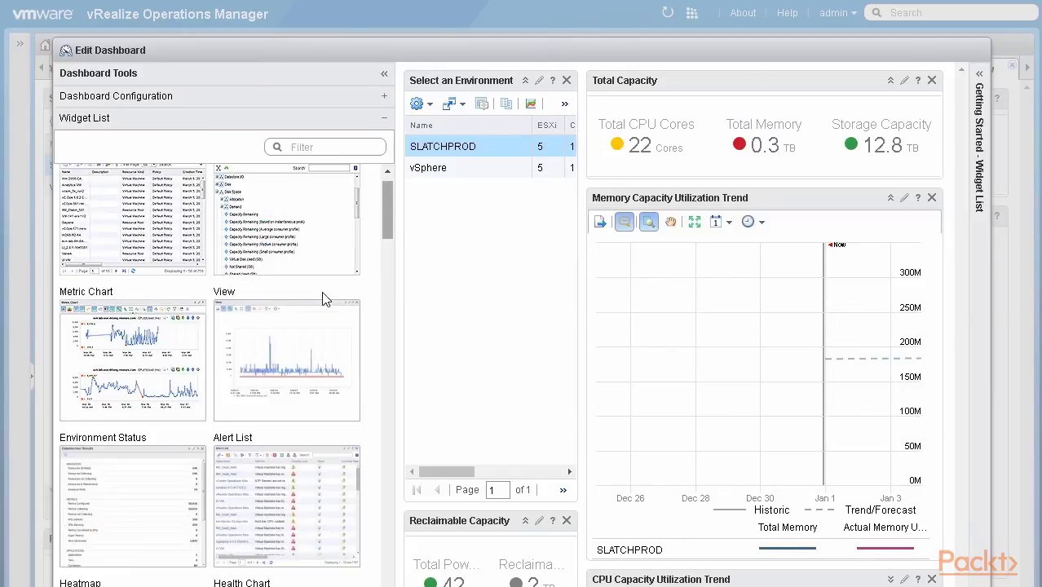
# - Examine the settings of the Memory Capacity Utilization Trend widget and close the dashboard editor
pyautogui.click(903, 198)
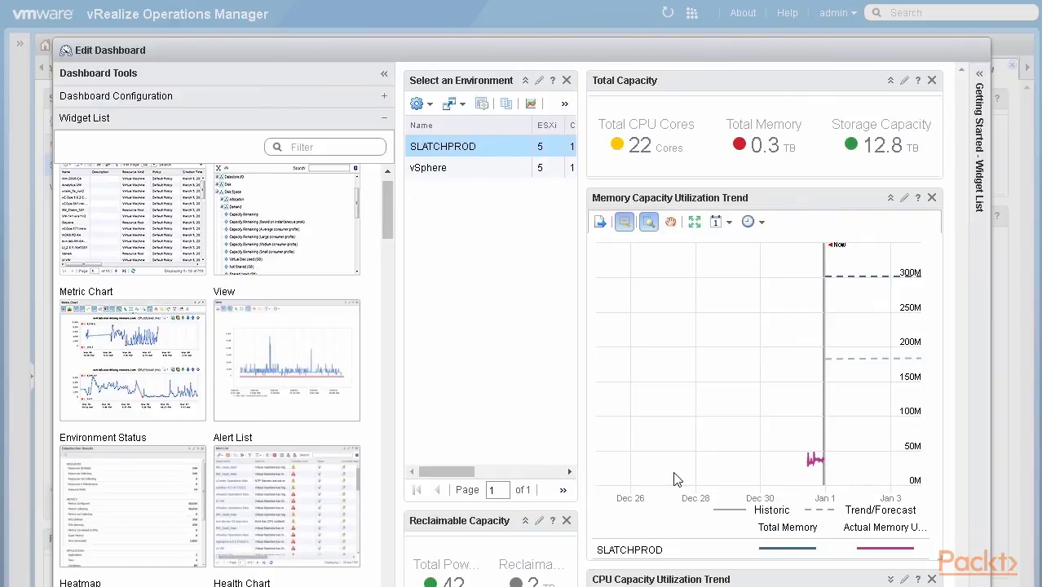
pyautogui.moveTo(675, 479)
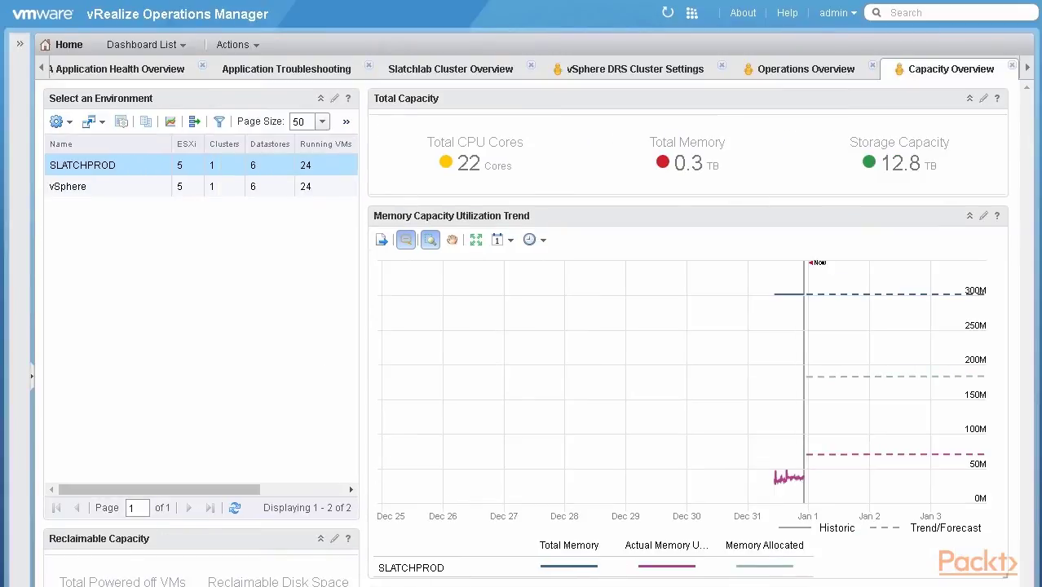
pyautogui.moveTo(645, 186)
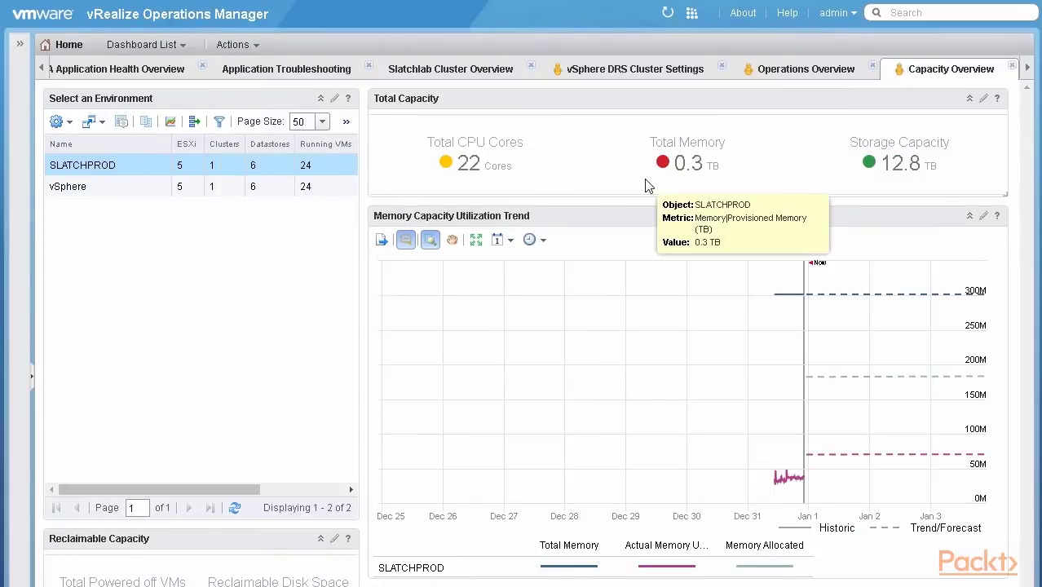
pyautogui.click(1028, 70)
pyautogui.click(1028, 70)
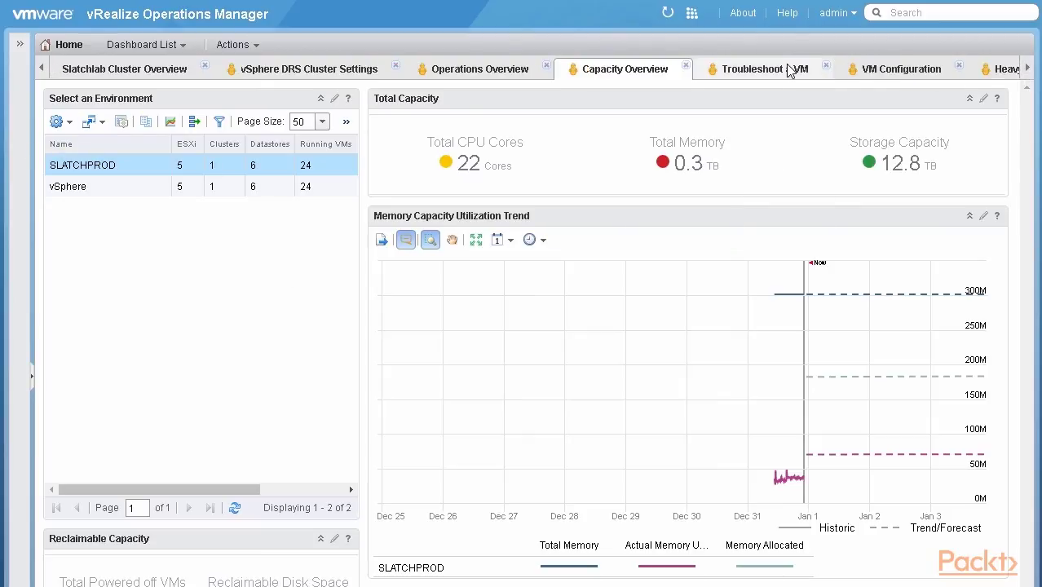
pyautogui.scroll(1, 797, 68)
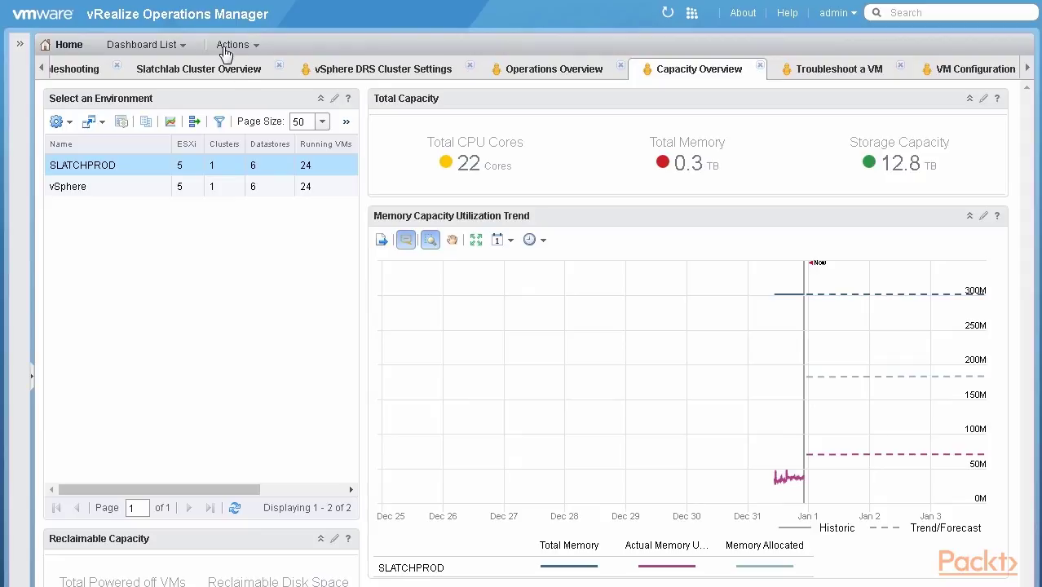
# - Start a new dashboard and name it Cluster Health Overview
pyautogui.click(233, 46)
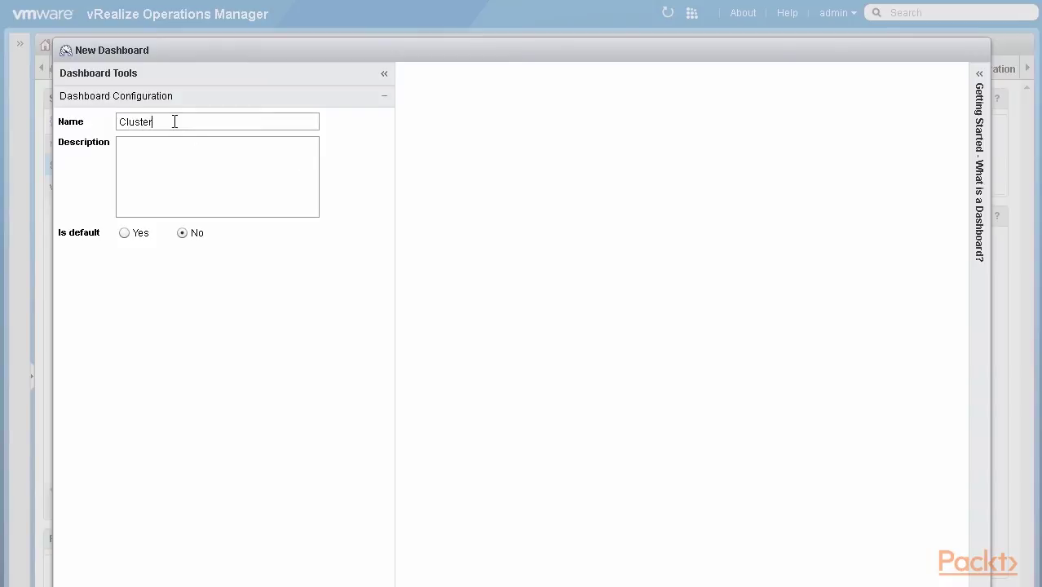
pyautogui.click(175, 121)
pyautogui.write('Cluster Health Overview')
# - Add a Health Chart widget to the new dashboard and enlarge it to fill most of the canvas
pyautogui.click(102, 579)
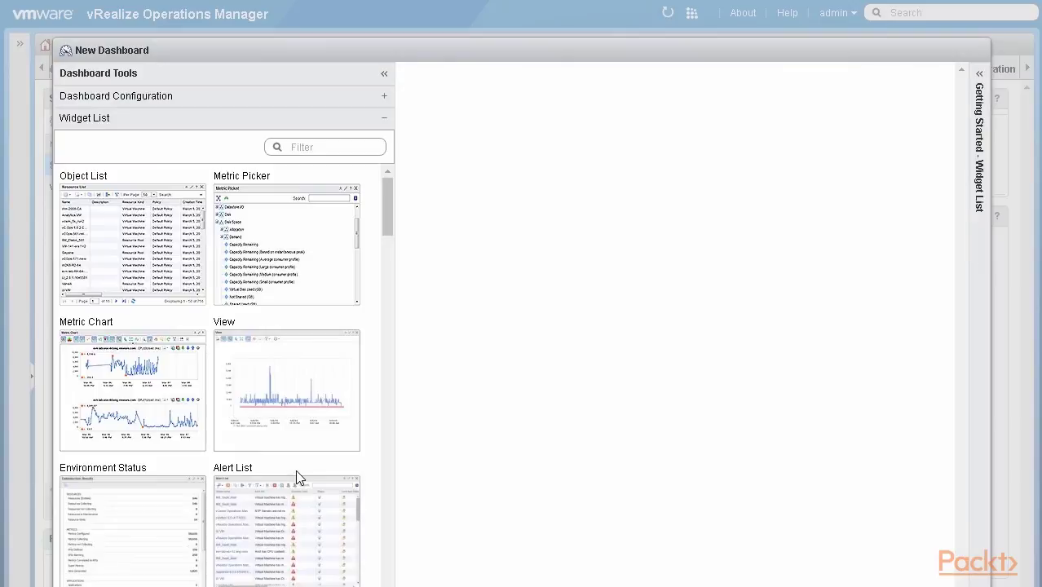
pyautogui.moveTo(387, 212); pyautogui.dragTo(388, 245)
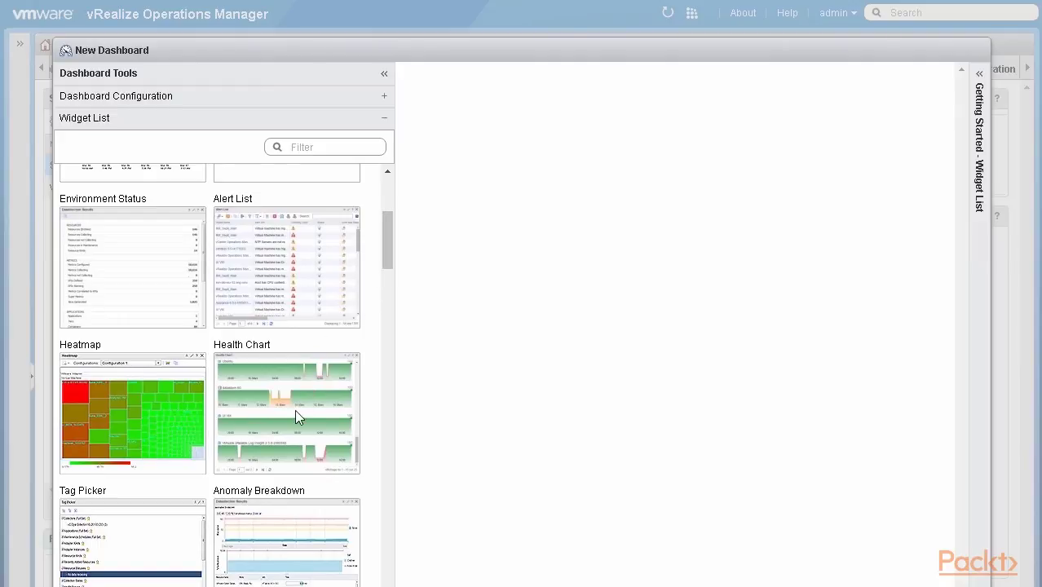
pyautogui.moveTo(292, 416)
pyautogui.mouseDown()
pyautogui.moveTo(349, 295)
pyautogui.moveTo(536, 305)
pyautogui.mouseUp()
pyautogui.moveTo(557, 576)
pyautogui.mouseDown()
pyautogui.moveTo(505, 256)
pyautogui.moveTo(443, 95)
pyautogui.mouseUp()
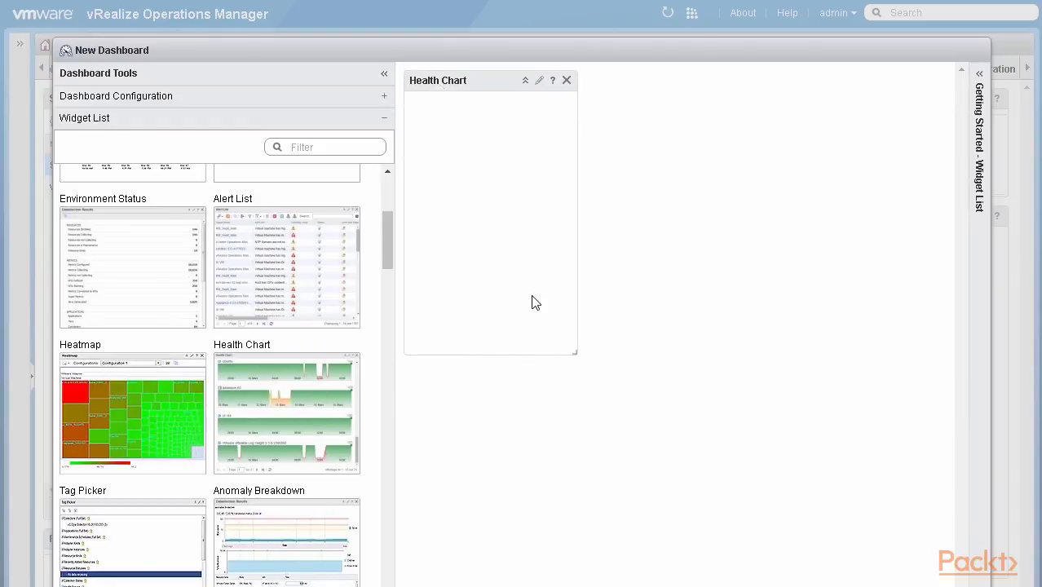
pyautogui.moveTo(574, 352)
pyautogui.mouseDown()
pyautogui.moveTo(774, 463)
pyautogui.moveTo(953, 524)
pyautogui.mouseUp()
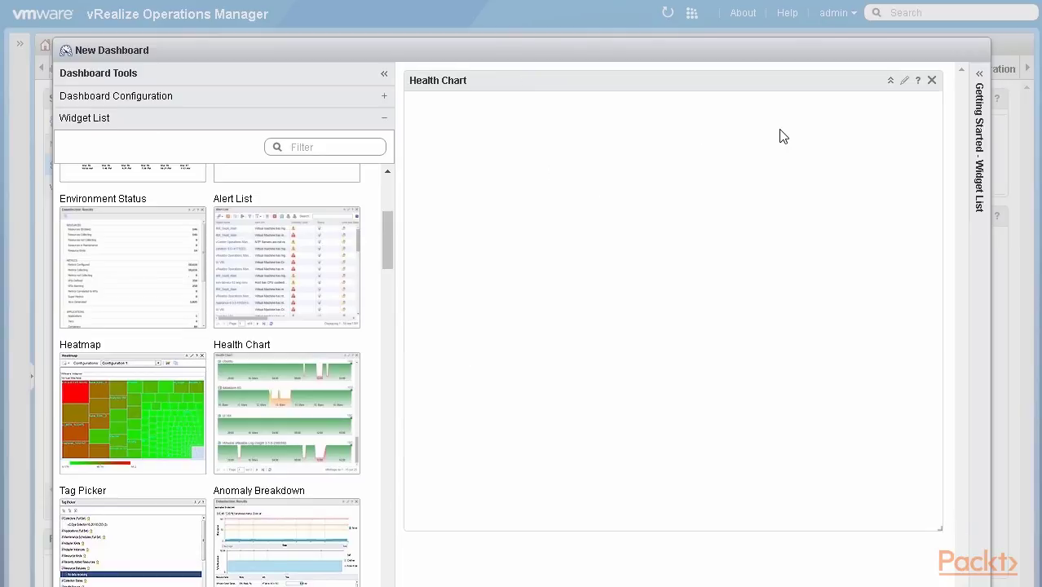
# - Retitle the Health Chart widget as Cluster Health Chart and turn its Self Provider option on
pyautogui.click(904, 81)
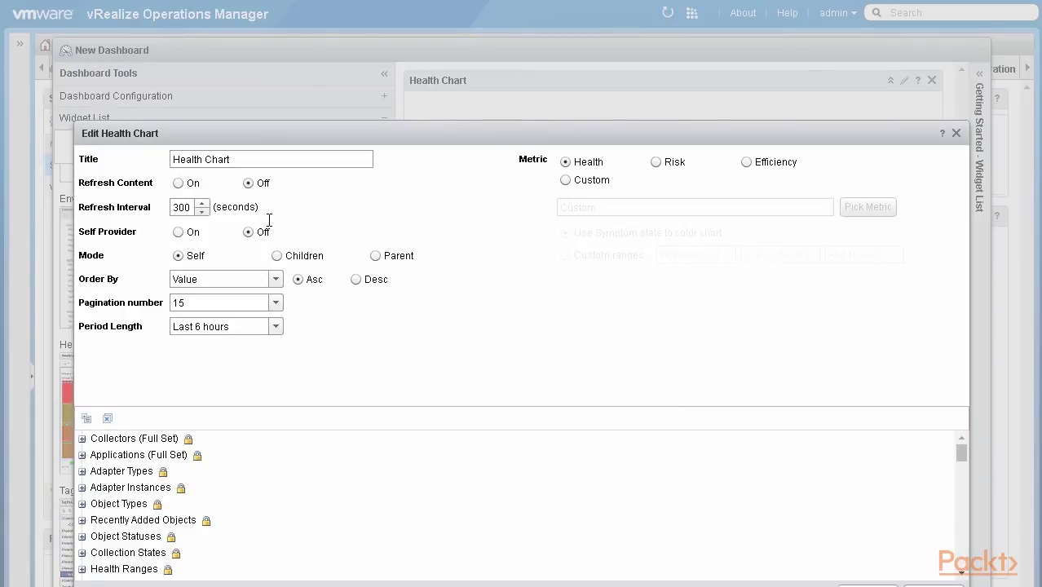
pyautogui.write('Cluster')
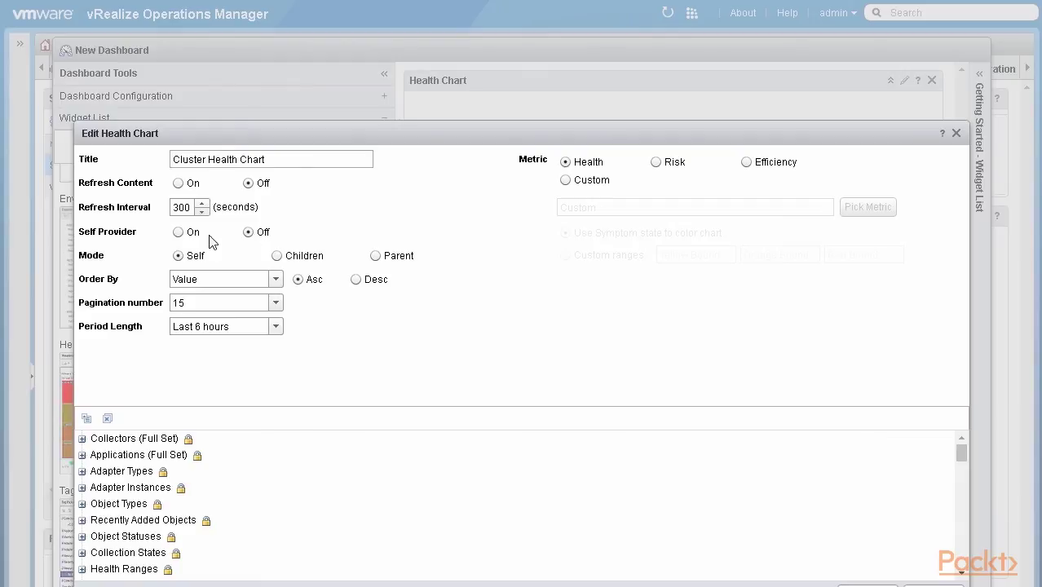
pyautogui.click(178, 233)
# - Restrict the health chart to the Cluster Compute Resource object type in Children mode and save the widget settings
pyautogui.click(84, 456)
pyautogui.click(82, 503)
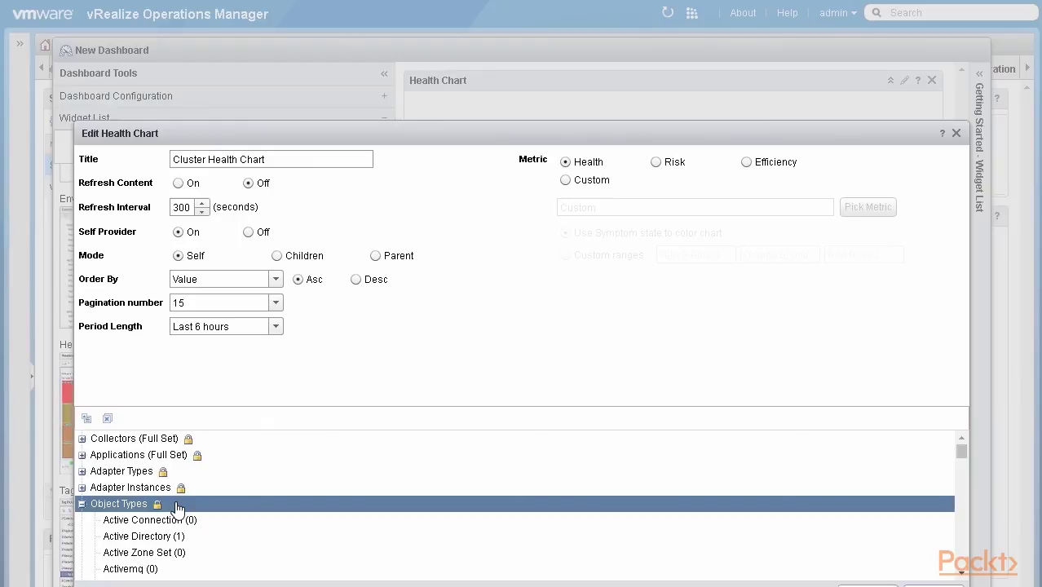
pyautogui.scroll(-2, 177, 507)
pyautogui.scroll(2, 176, 510)
pyautogui.scroll(-12, 179, 516)
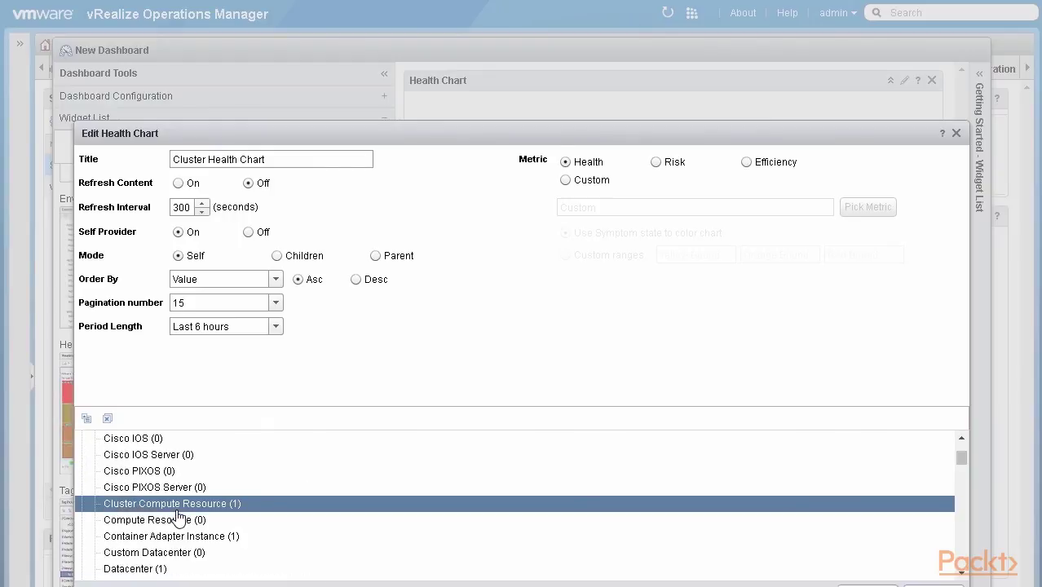
pyautogui.click(175, 509)
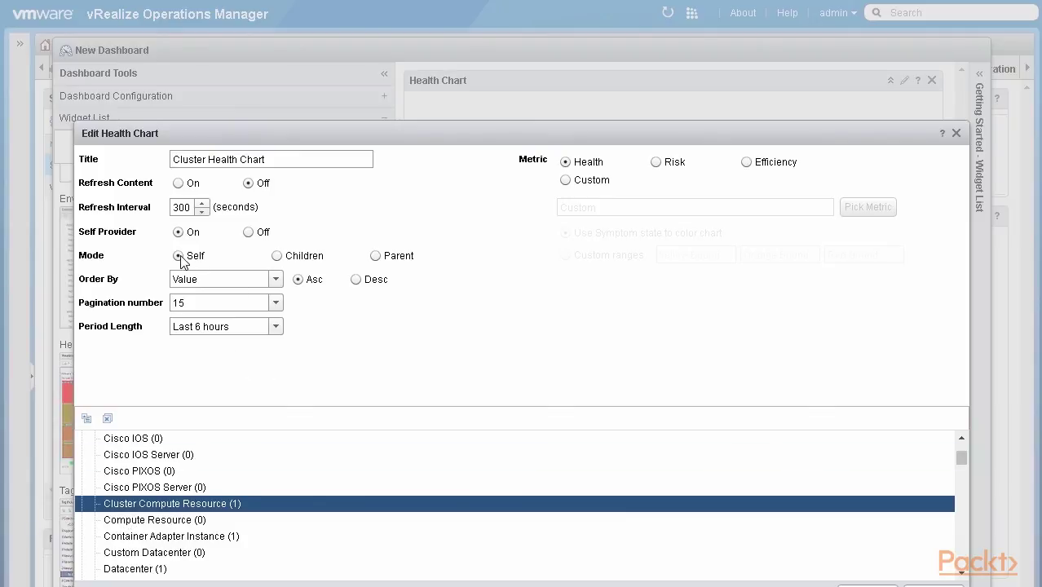
pyautogui.click(278, 256)
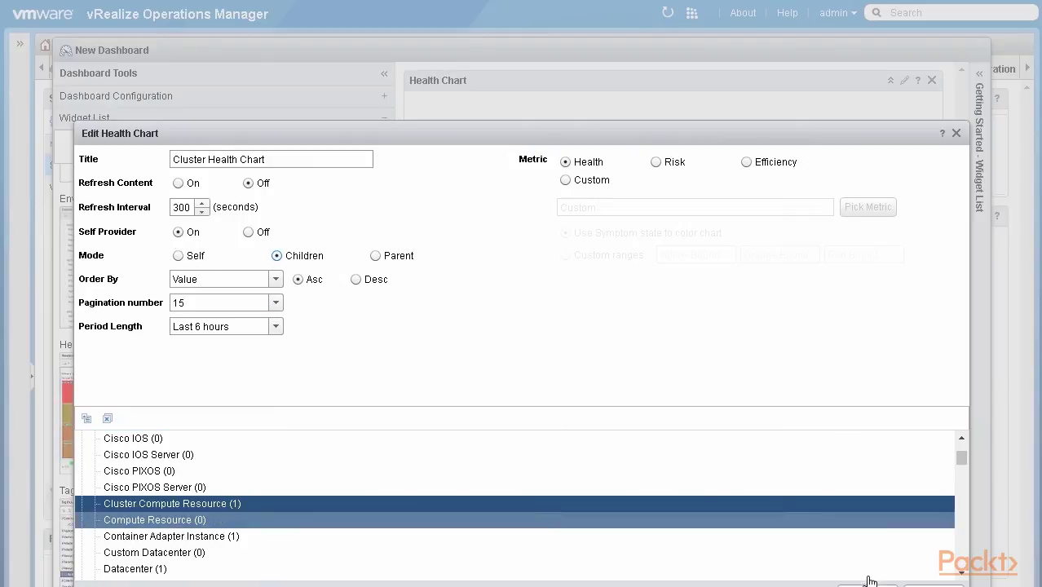
pyautogui.click(866, 584)
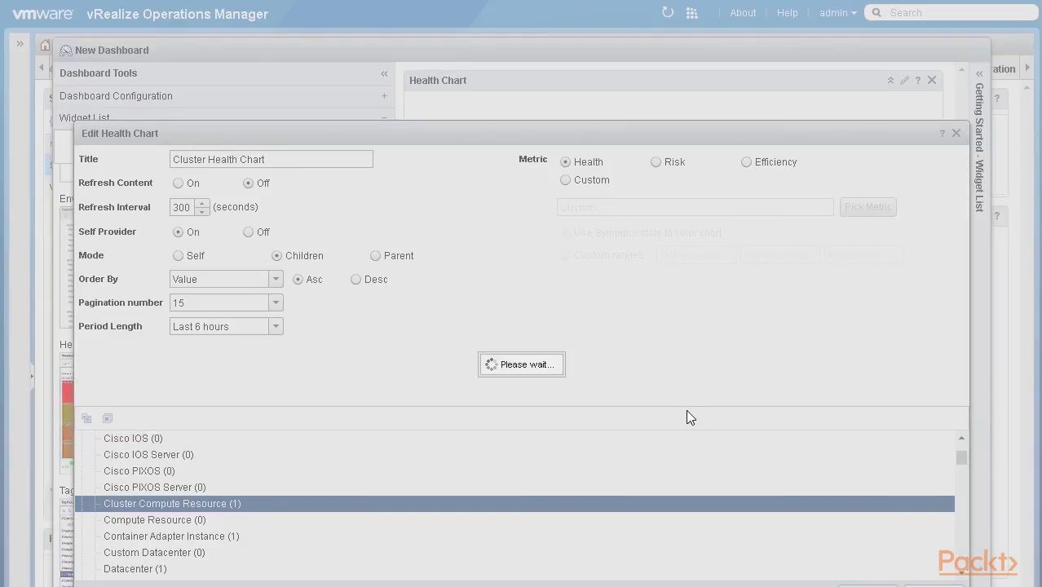